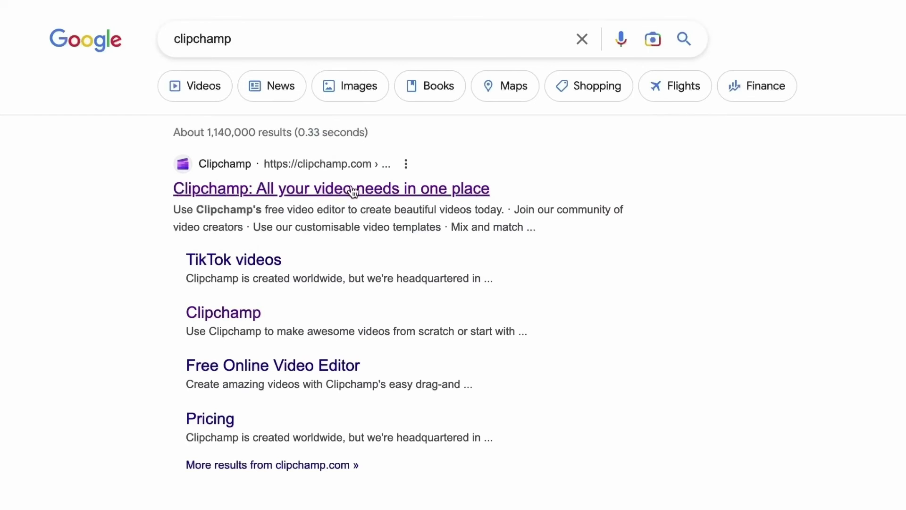
- Open the Clipchamp website from the Google search results
click(334, 186)
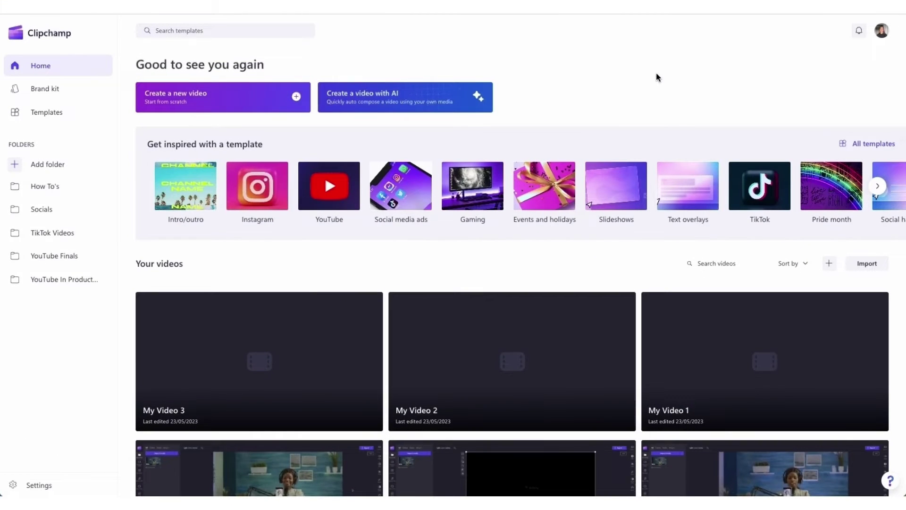
- Start a new blank video project from the Clipchamp home page
click(180, 96)
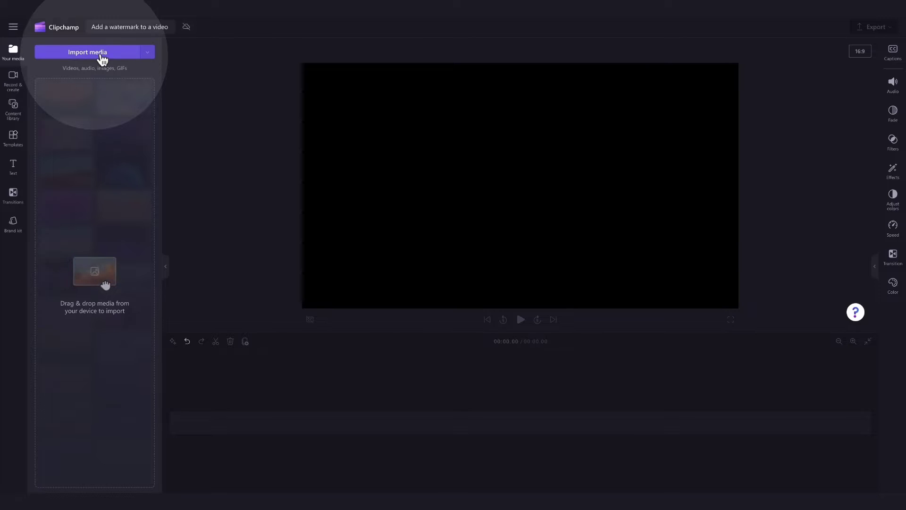
- Import My video.mp4 from the file picker and drag it onto the timeline
click(101, 55)
click(276, 106)
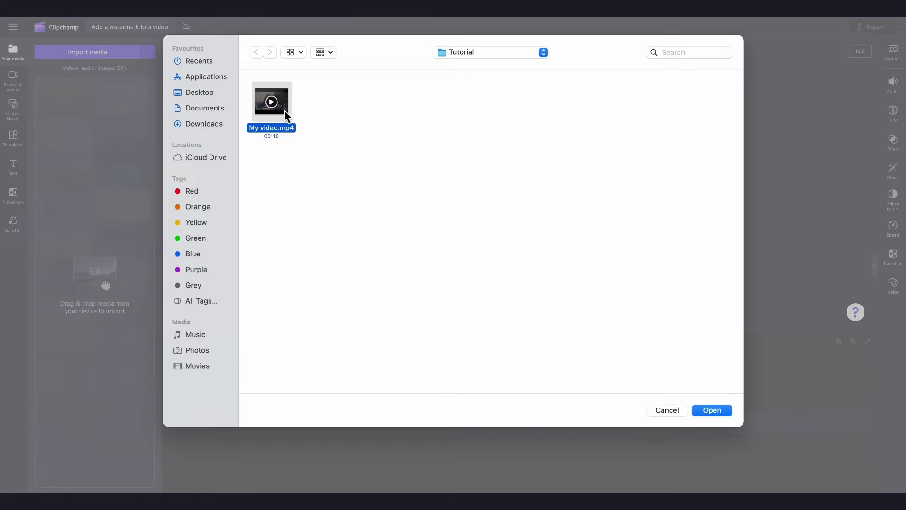
click(712, 410)
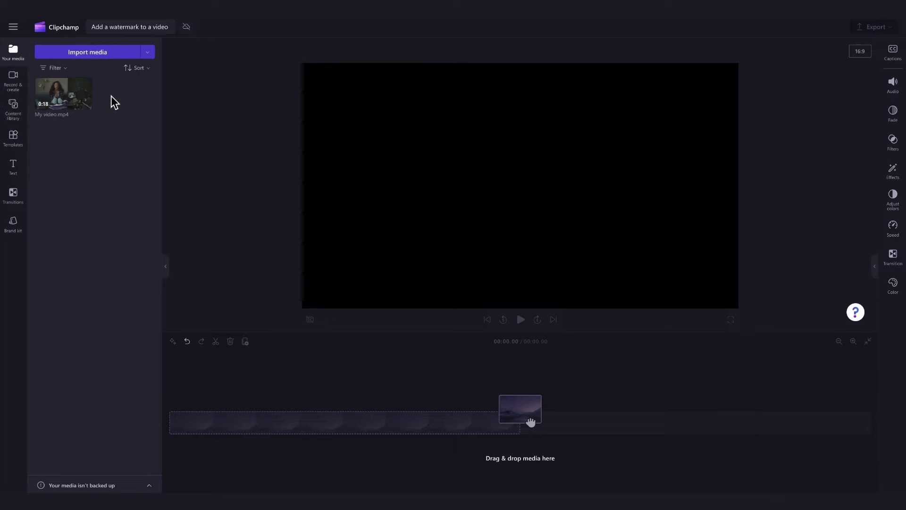
drag(65, 95, 219, 426)
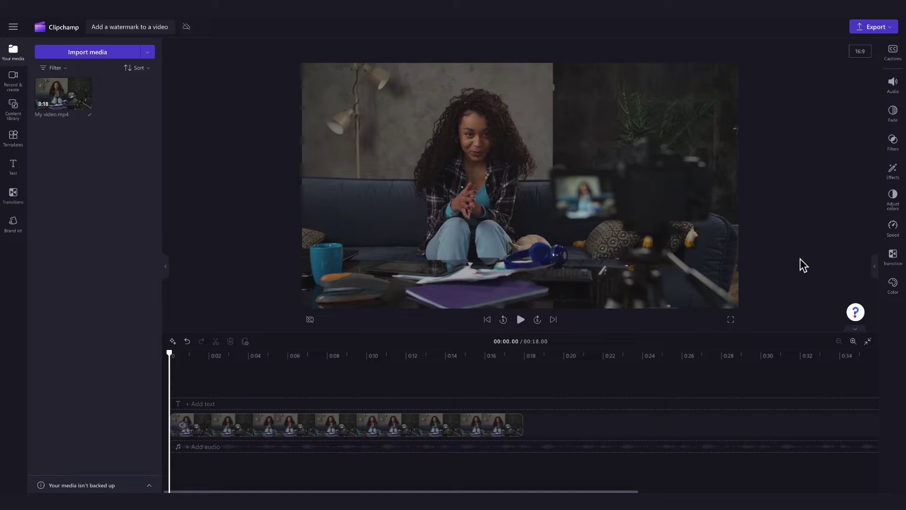
- Add a Plain text overlay and stretch it across the full 18-second video
click(20, 167)
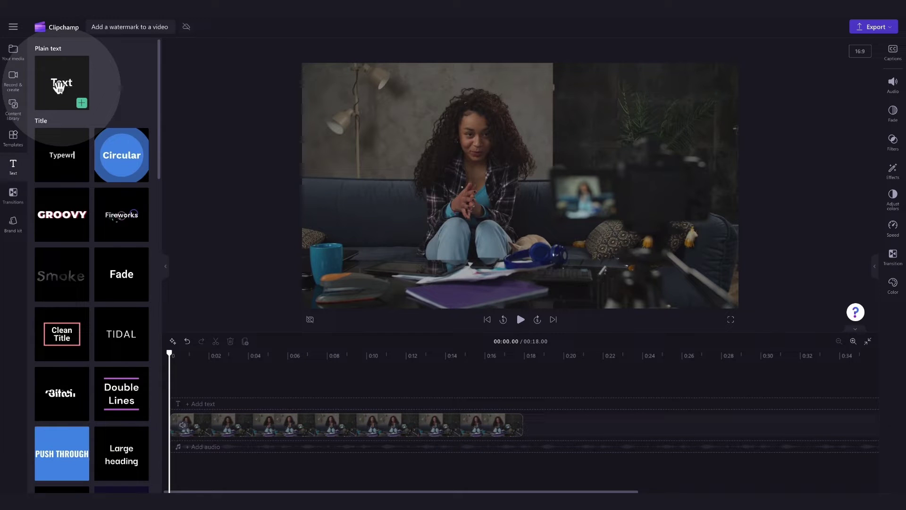
mouse_move(63, 80)
mouse_down()
mouse_move(77, 82)
mouse_move(189, 409)
mouse_up()
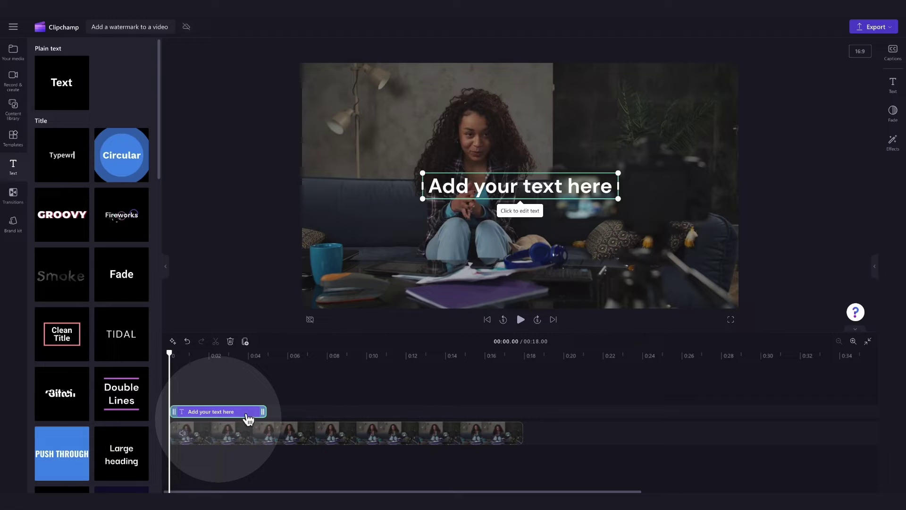
drag(262, 412, 522, 415)
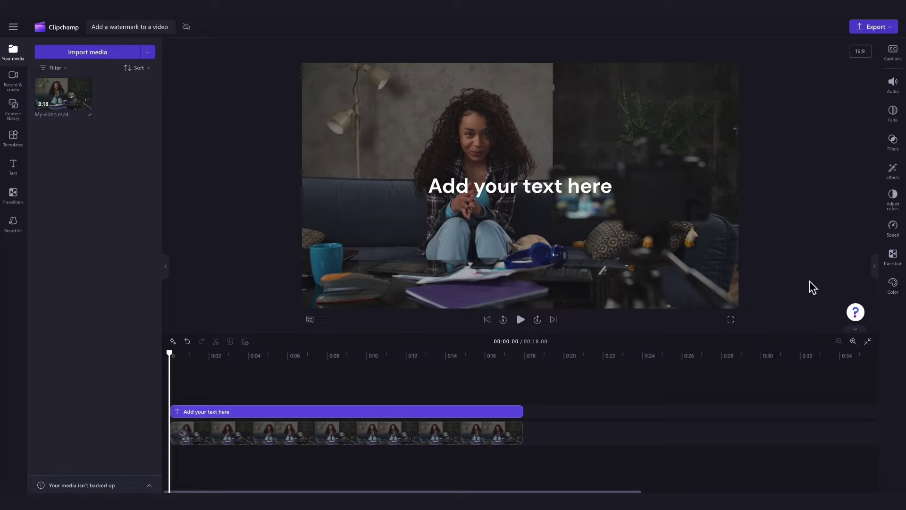
- Edit the text clip and highlight the 'Add your text here' placeholder for replacement with MY WATERMARK
click(472, 417)
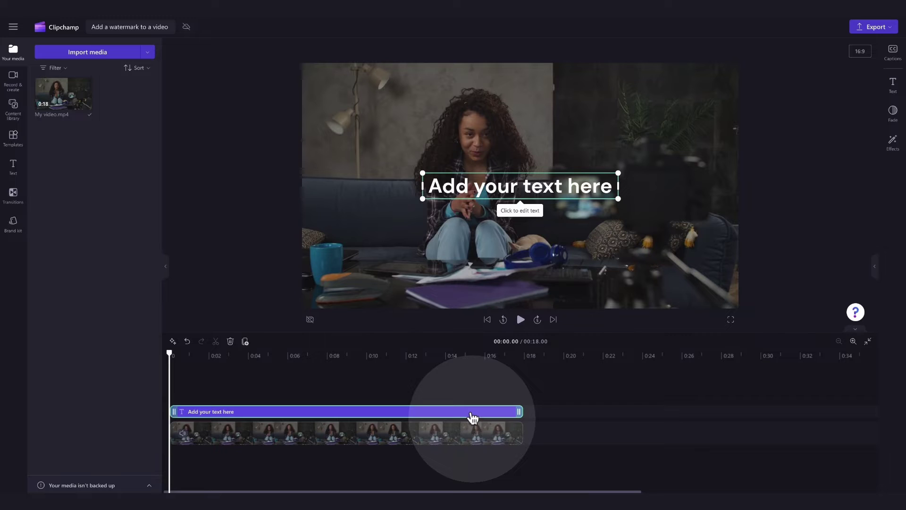
click(900, 87)
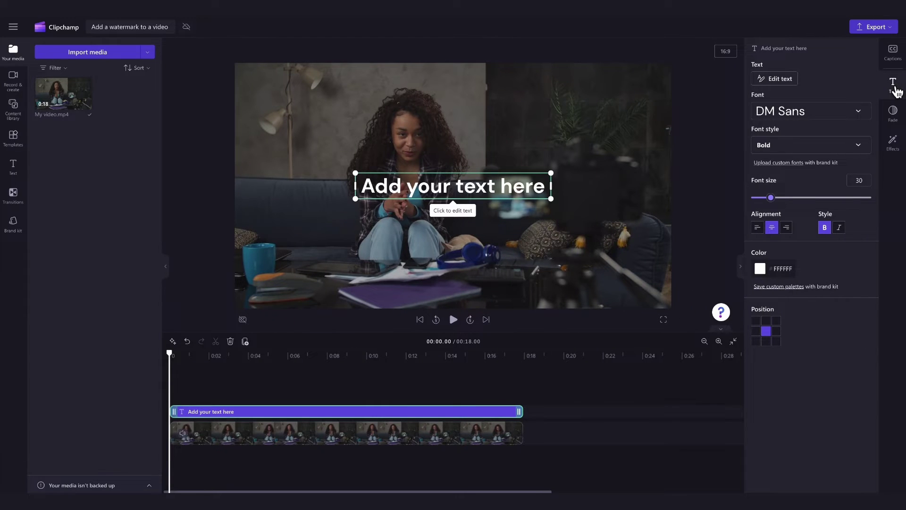
click(783, 78)
click(776, 82)
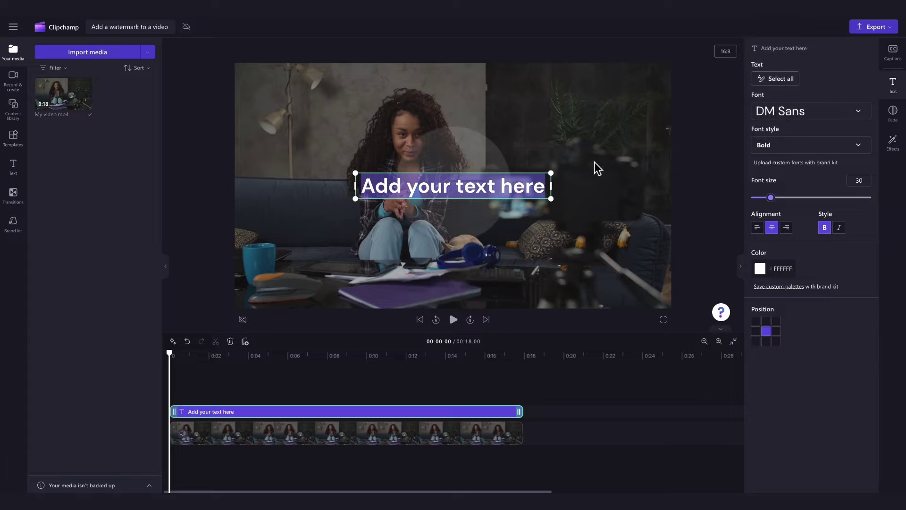
click(548, 187)
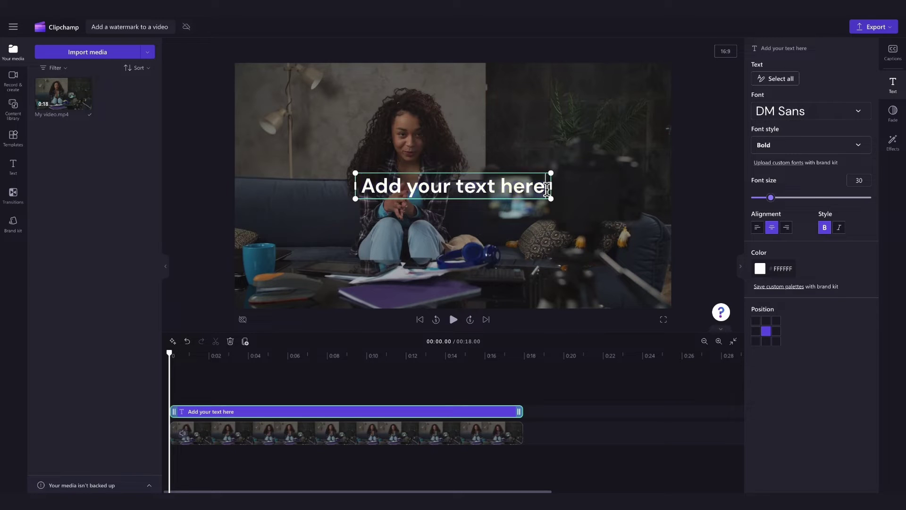
drag(547, 188, 360, 187)
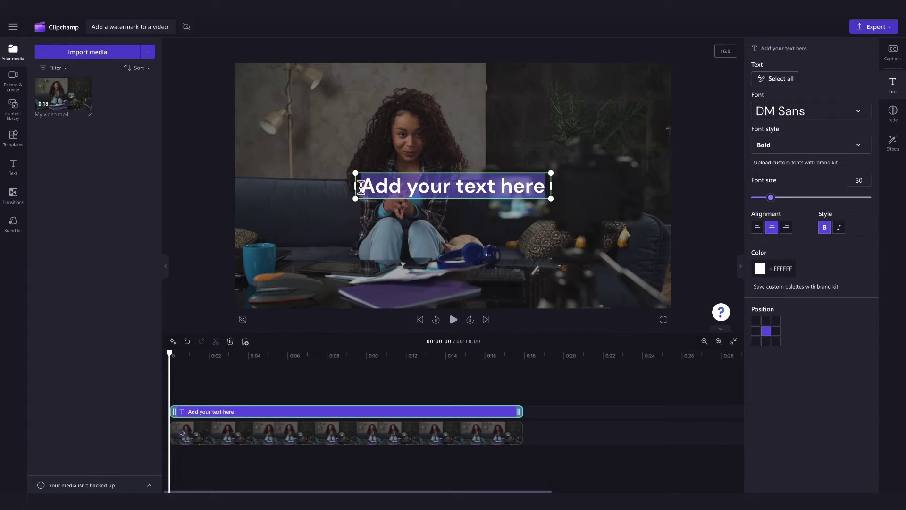
text(MY WATERMARK)
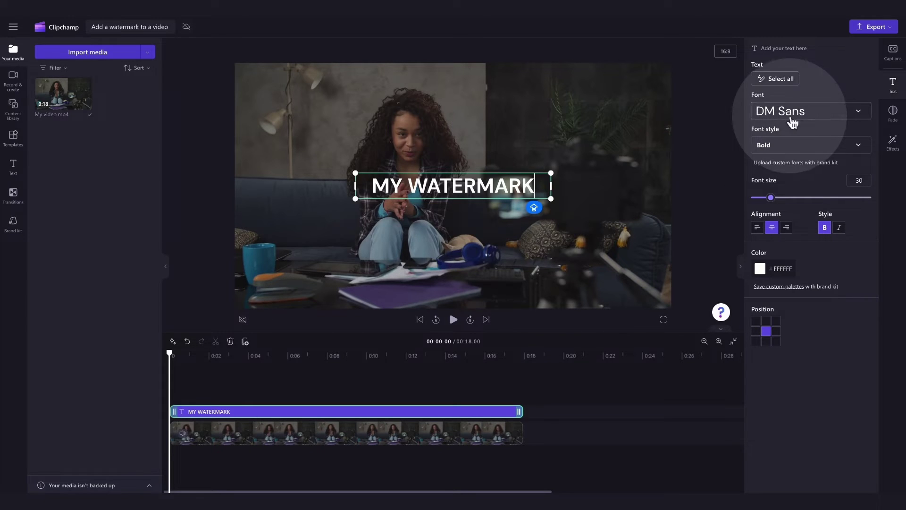
- Try Montserrat, Rock Salt, Alfa Slab One and Abril Fatface, then settle on Caprasimo
click(826, 113)
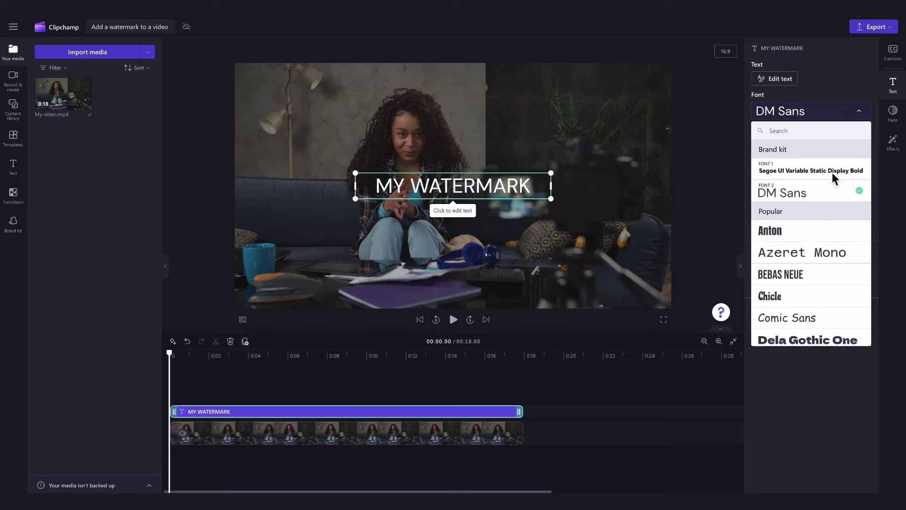
scroll(829, 304, down, 2)
scroll(832, 304, down, 2)
click(829, 292)
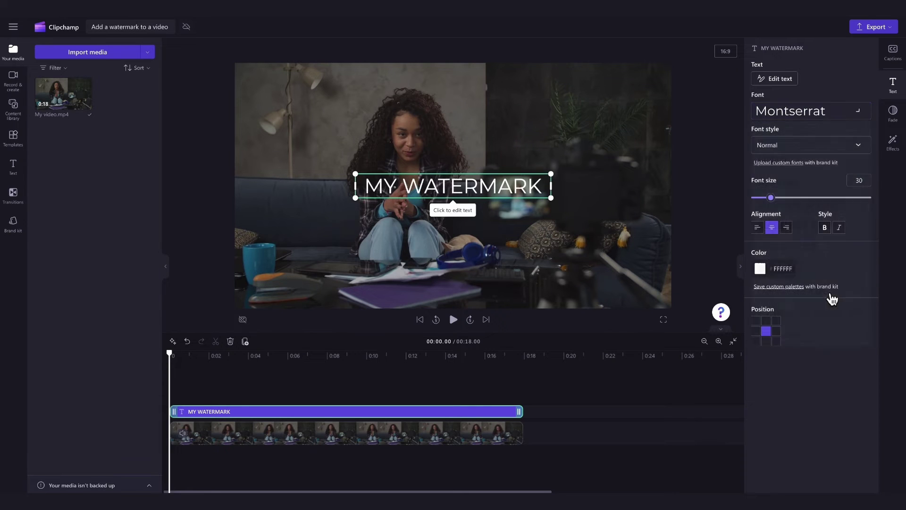
click(830, 118)
click(822, 303)
click(836, 117)
click(820, 212)
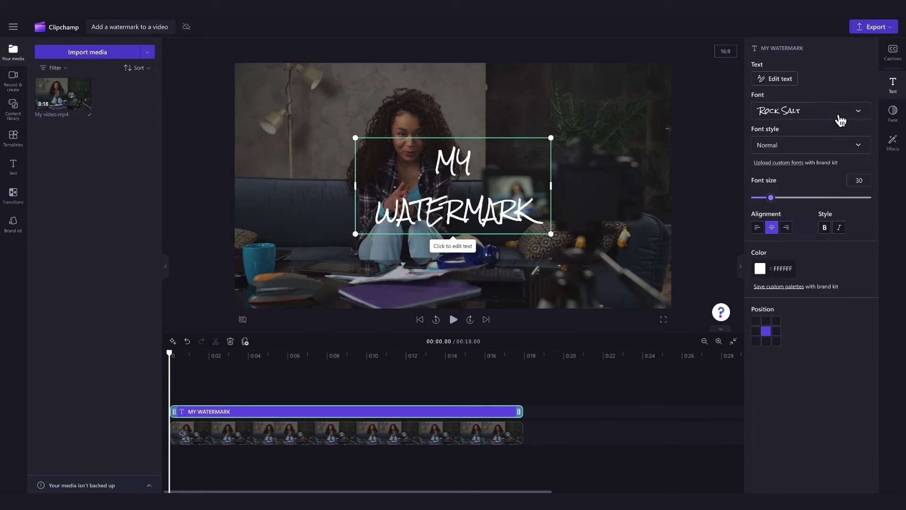
click(840, 117)
scroll(829, 284, down, 2)
scroll(826, 282, down, 3)
scroll(829, 284, up, 5)
click(825, 228)
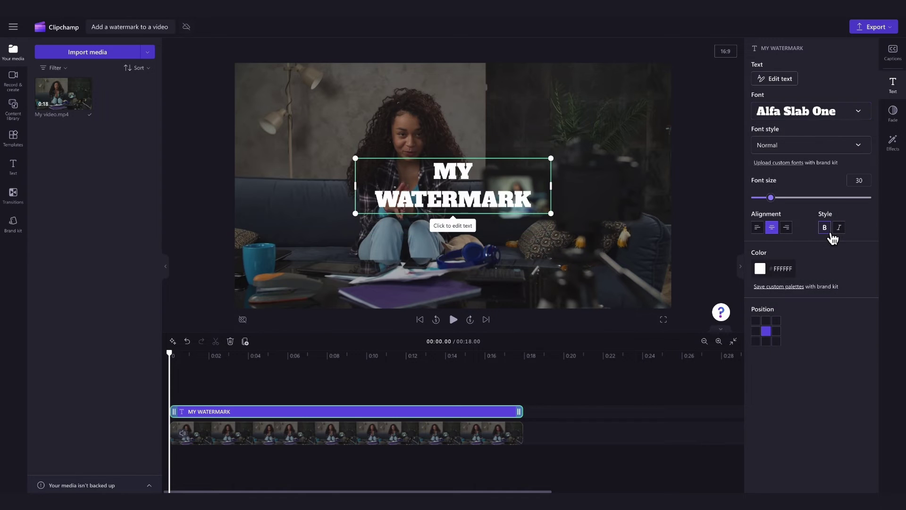
click(840, 115)
click(833, 189)
click(833, 119)
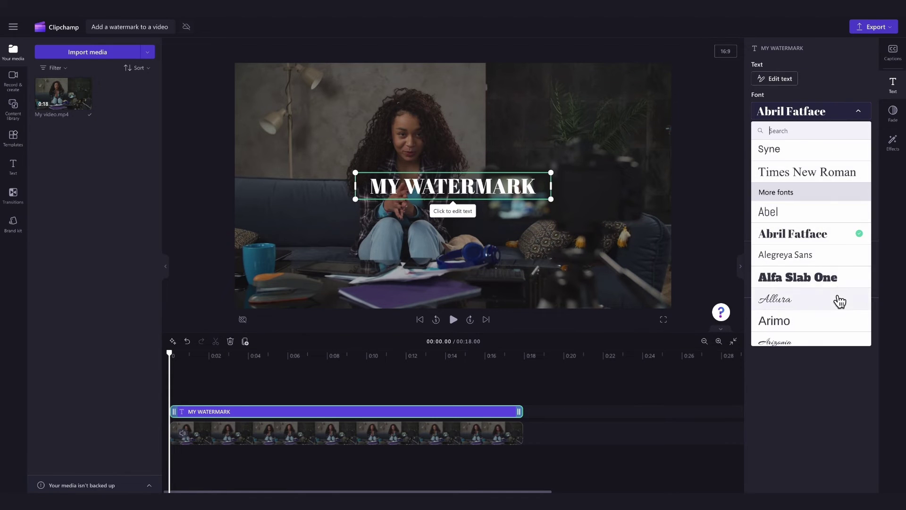
scroll(840, 299, down, 3)
click(839, 233)
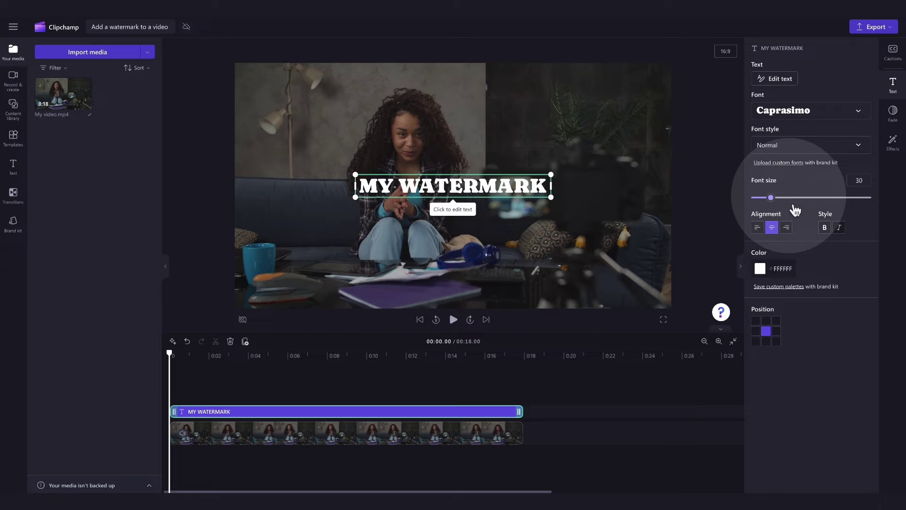
mouse_move(770, 197)
mouse_down()
mouse_move(805, 206)
mouse_move(777, 206)
mouse_up()
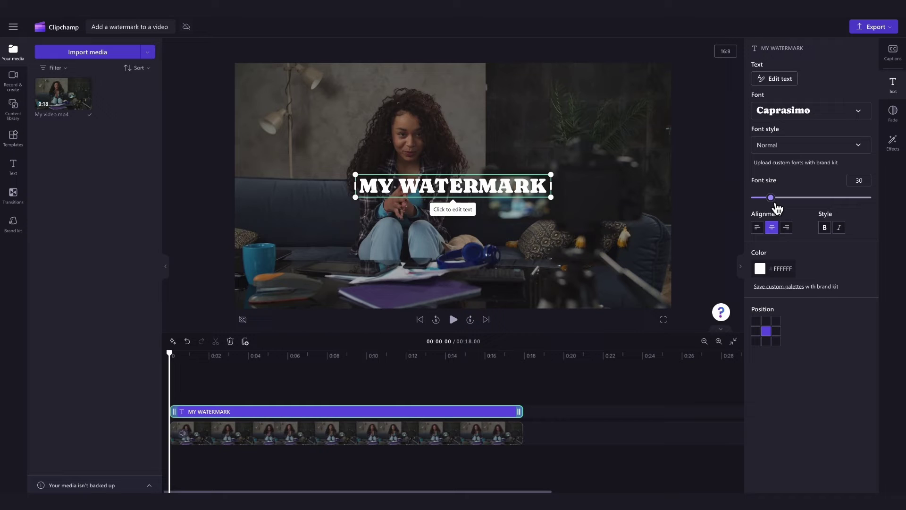
click(757, 227)
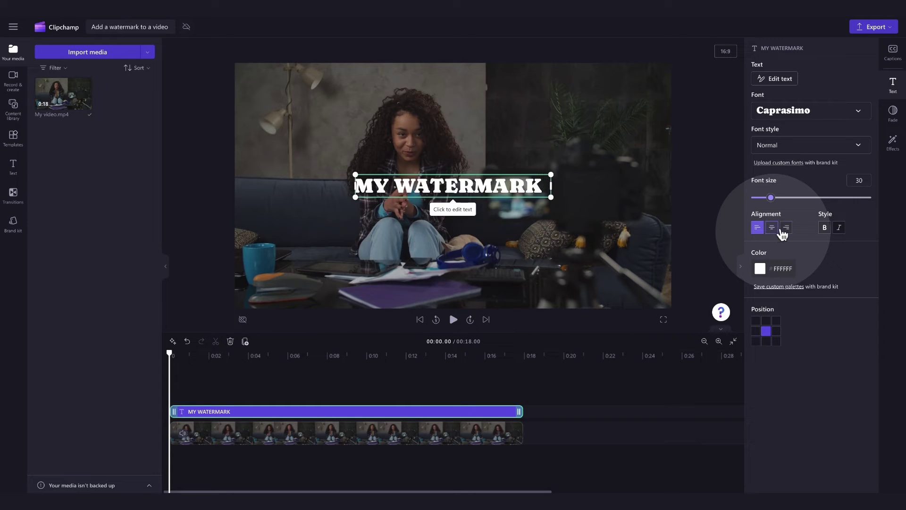
click(776, 229)
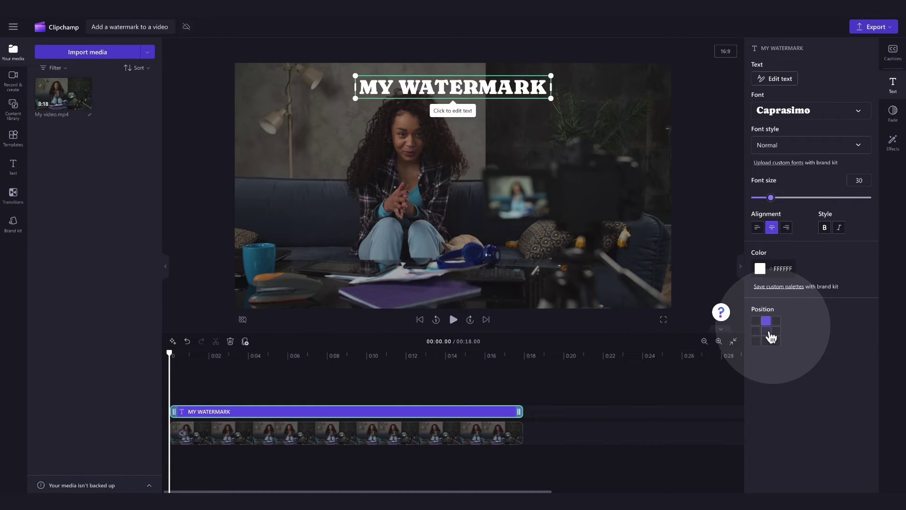
mouse_move(453, 186)
mouse_down()
mouse_move(363, 144)
mouse_move(585, 94)
mouse_up()
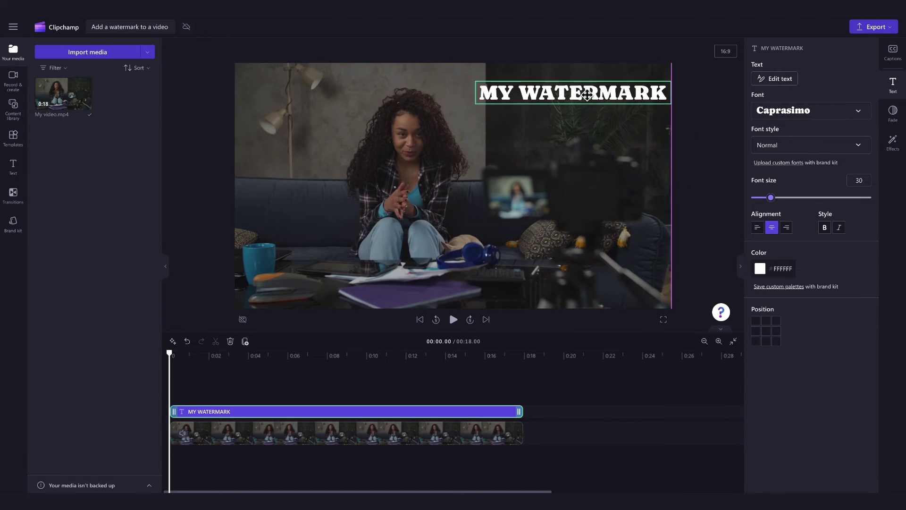
mouse_move(585, 94)
mouse_down()
mouse_move(476, 197)
mouse_move(468, 185)
mouse_up()
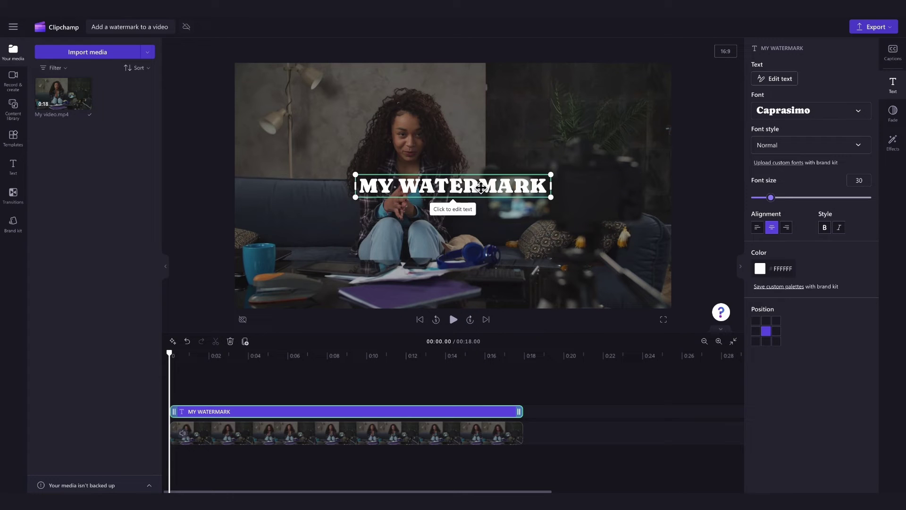
- Try preset colours and a custom blue hue on the text before returning to #FFFFFF
click(783, 269)
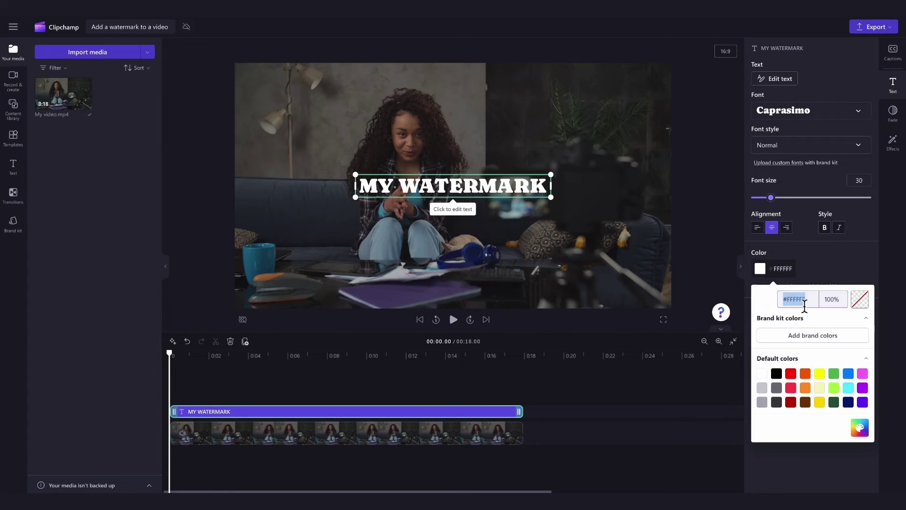
click(791, 388)
click(863, 388)
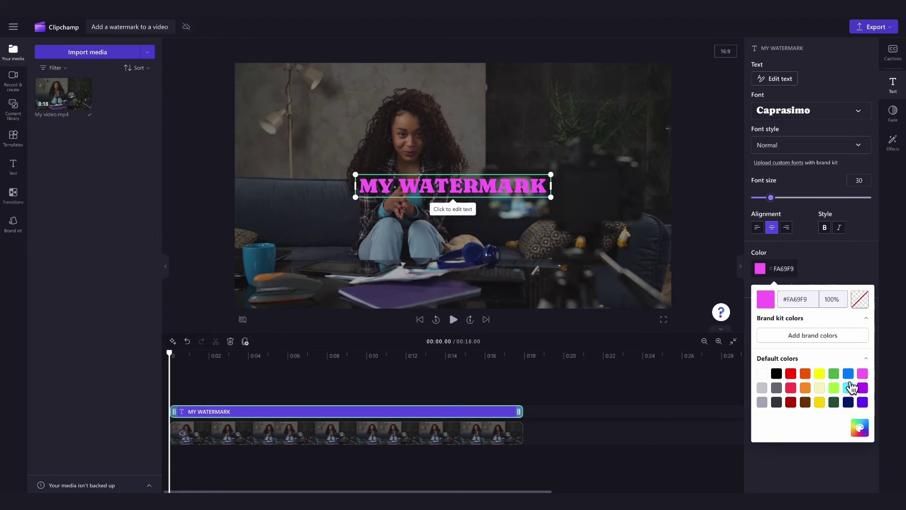
click(859, 427)
click(811, 332)
click(829, 395)
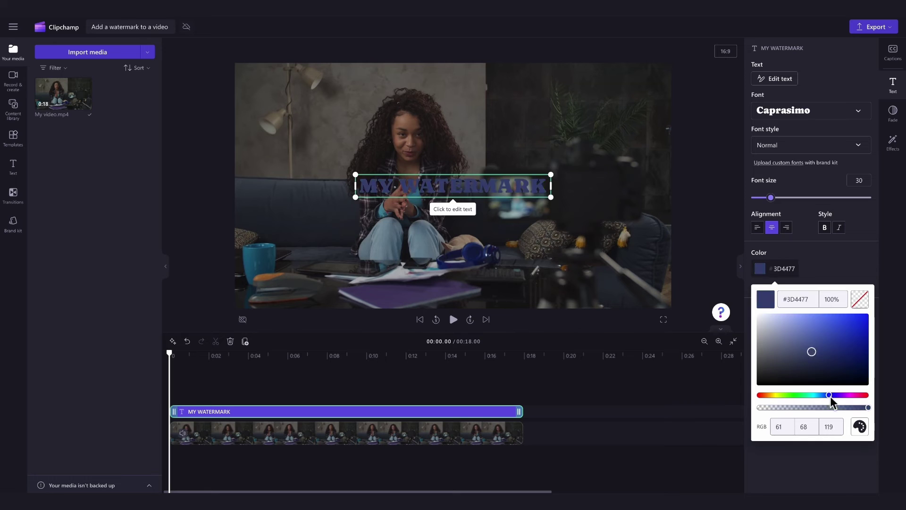
drag(836, 328, 750, 313)
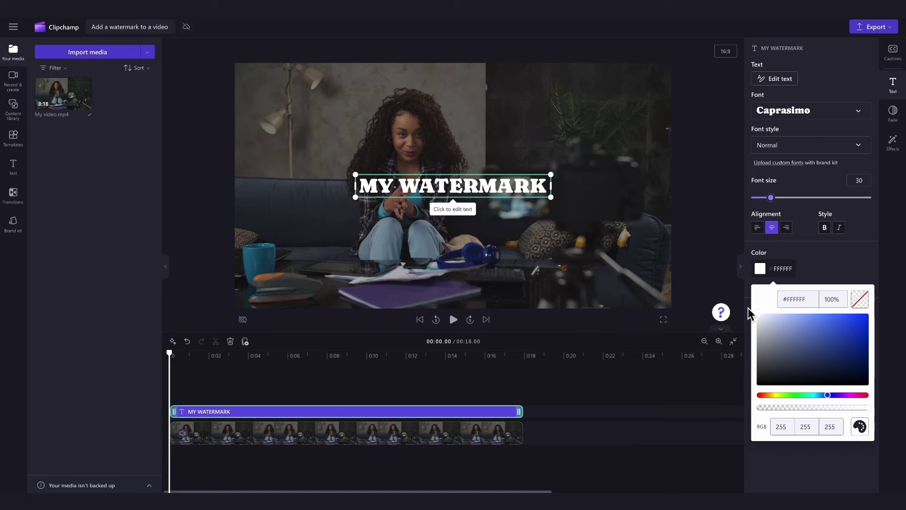
- Lower the watermark text opacity to 20% and play the video to preview it
click(765, 407)
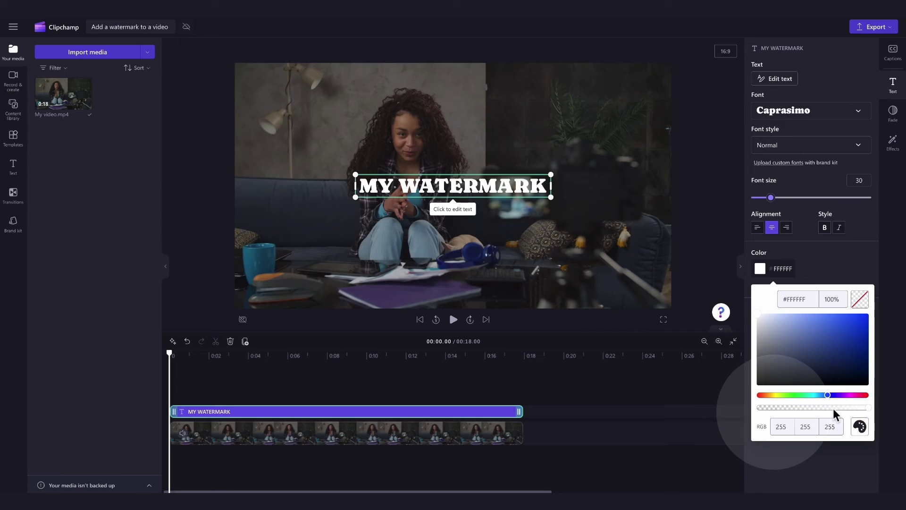
mouse_move(869, 408)
mouse_down()
mouse_move(767, 409)
mouse_move(853, 408)
mouse_move(780, 408)
mouse_up()
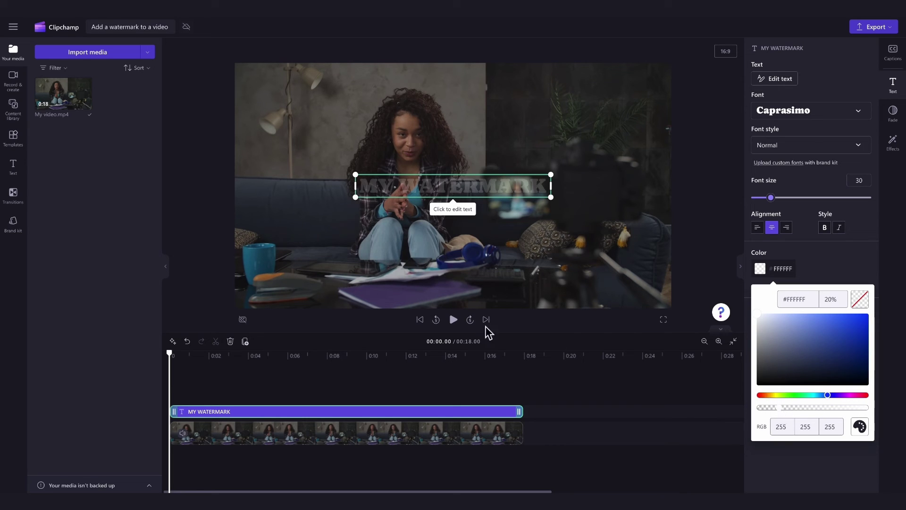
click(455, 320)
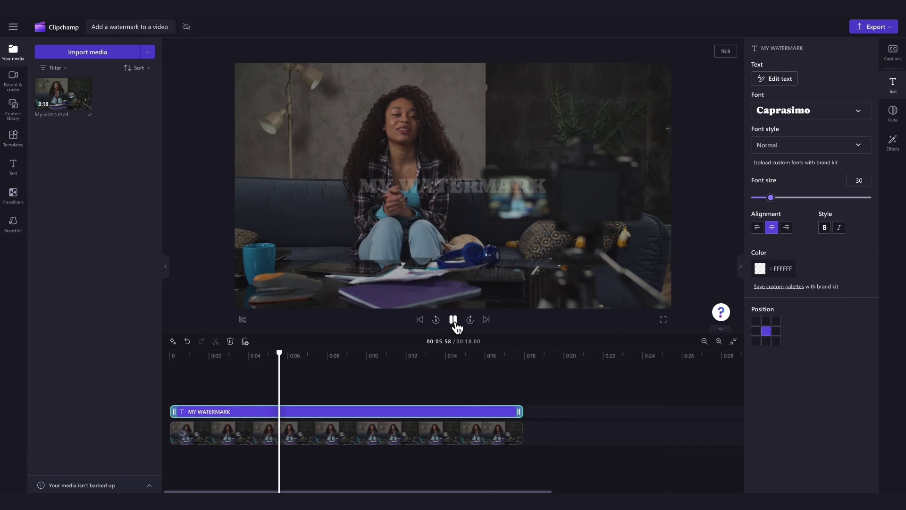
click(454, 320)
mouse_move(550, 175)
mouse_down()
mouse_move(467, 183)
mouse_move(594, 120)
mouse_move(634, 74)
mouse_up()
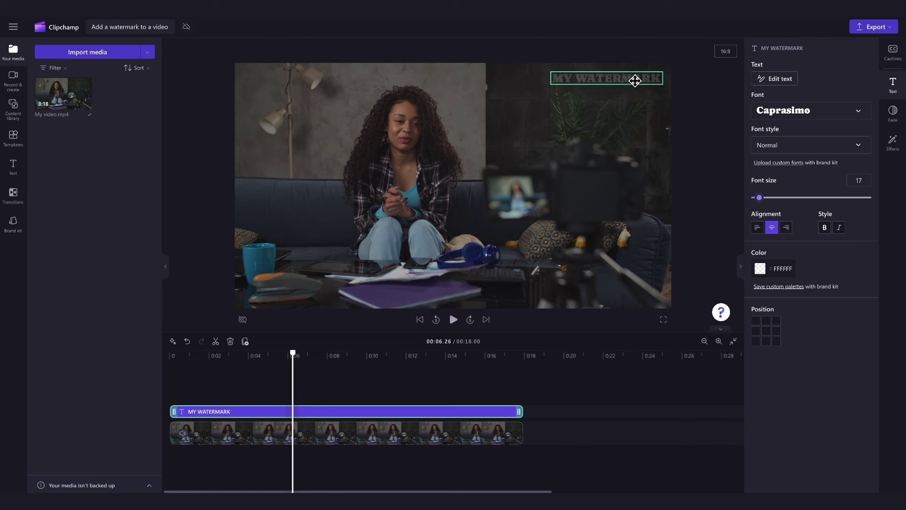
drag(548, 88, 478, 100)
drag(560, 87, 522, 87)
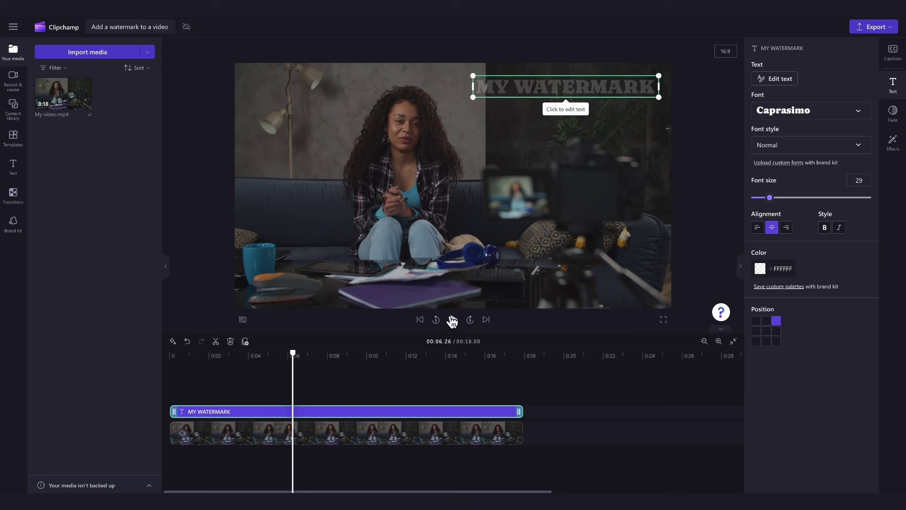
click(453, 320)
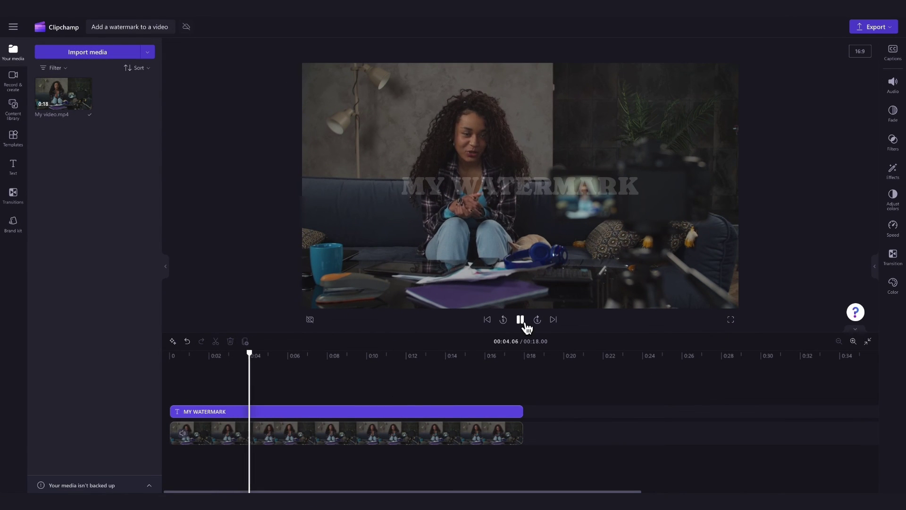
click(523, 323)
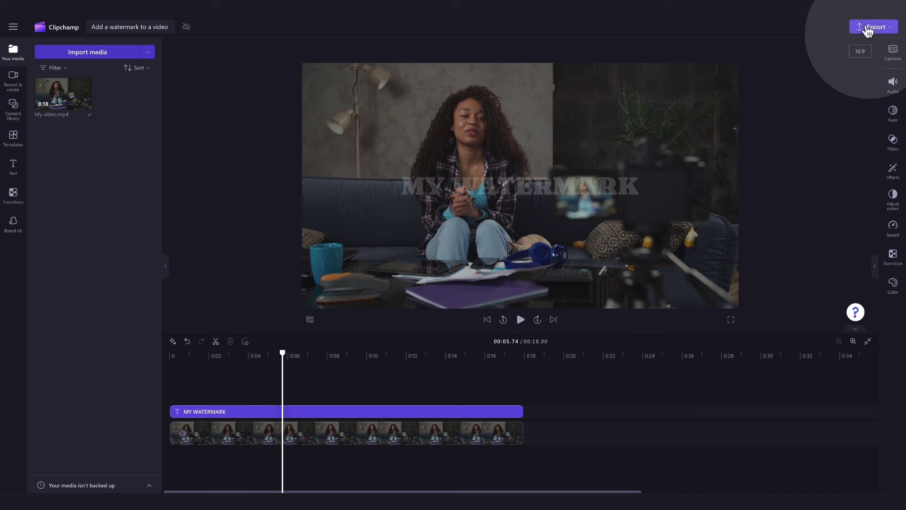
- Export the video at 1080p and save the MP4 to the computer
click(875, 29)
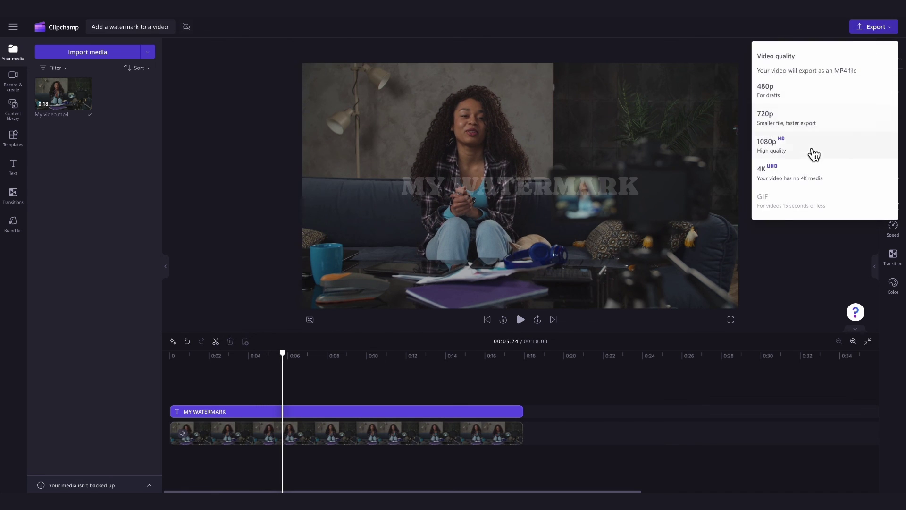
click(813, 148)
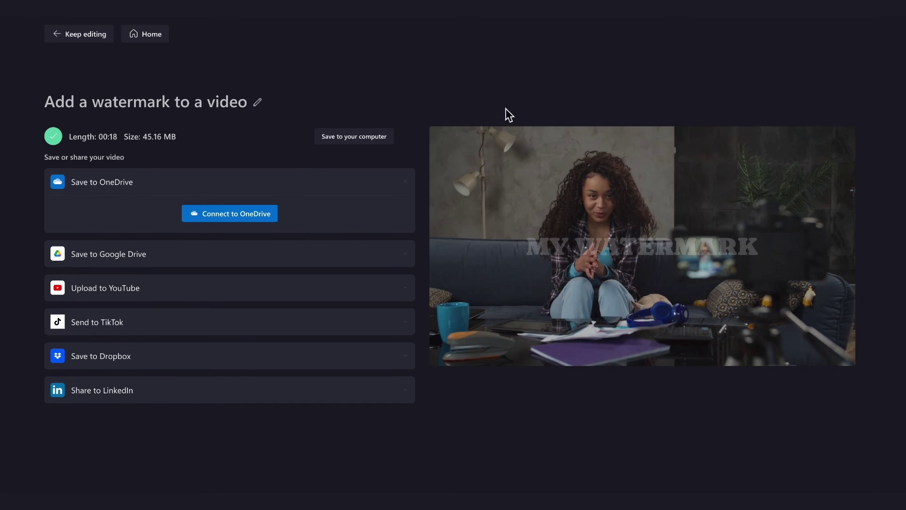
click(356, 142)
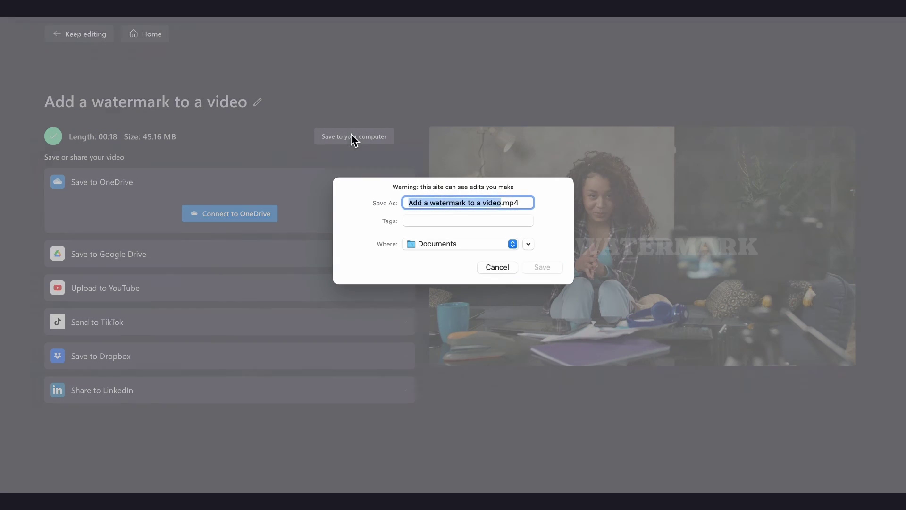
click(532, 267)
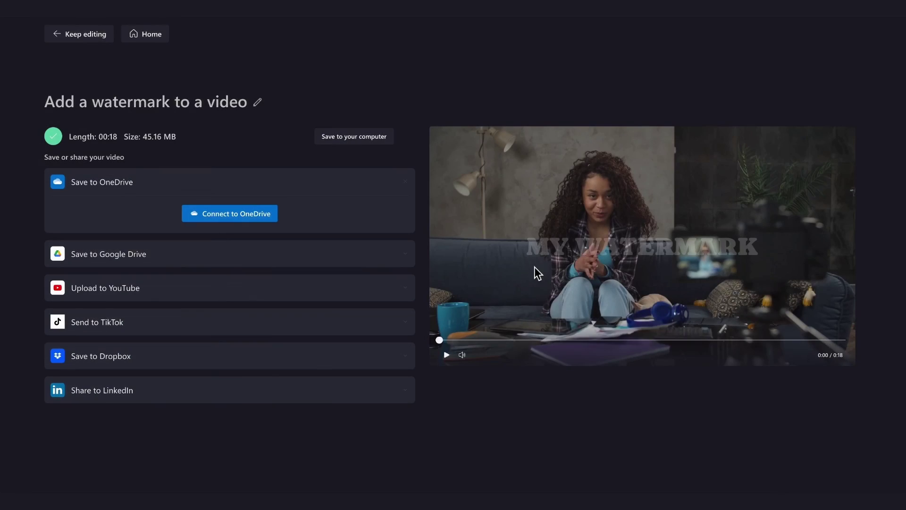